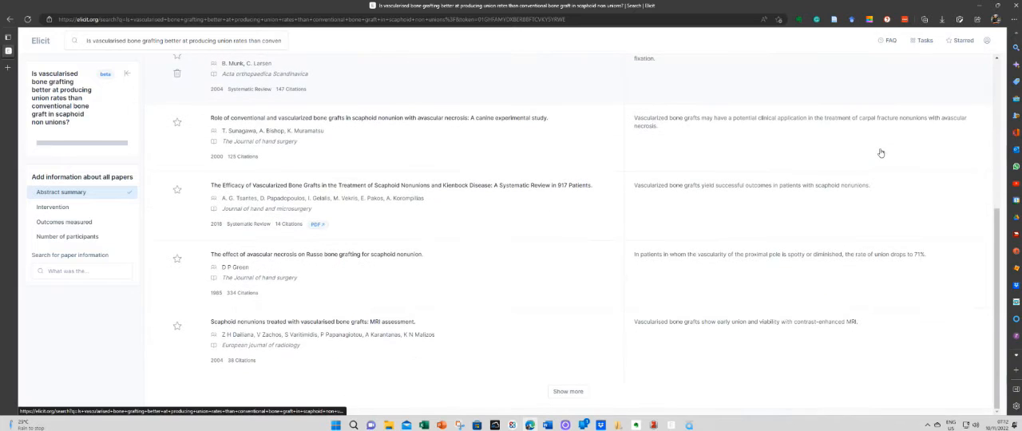
# Filter the paper results to those published after 2010.
pyautogui.scroll(5, 881, 153)
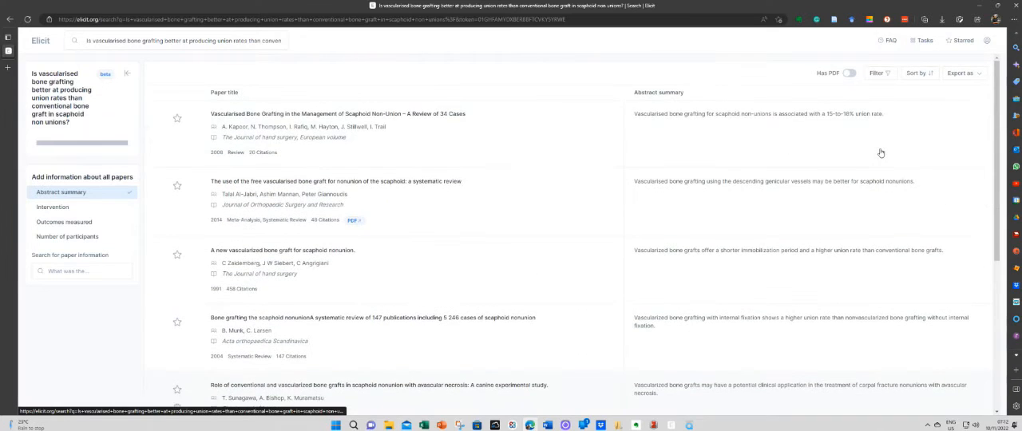
pyautogui.click(881, 76)
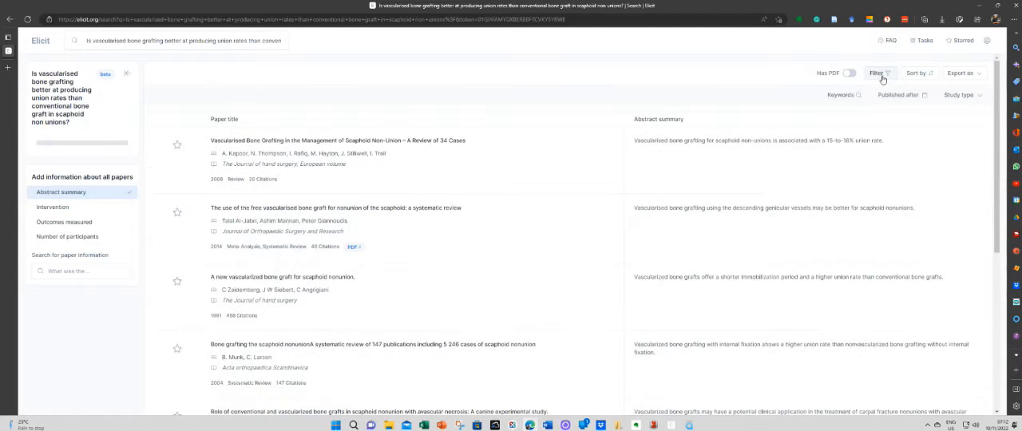
pyautogui.click(885, 95)
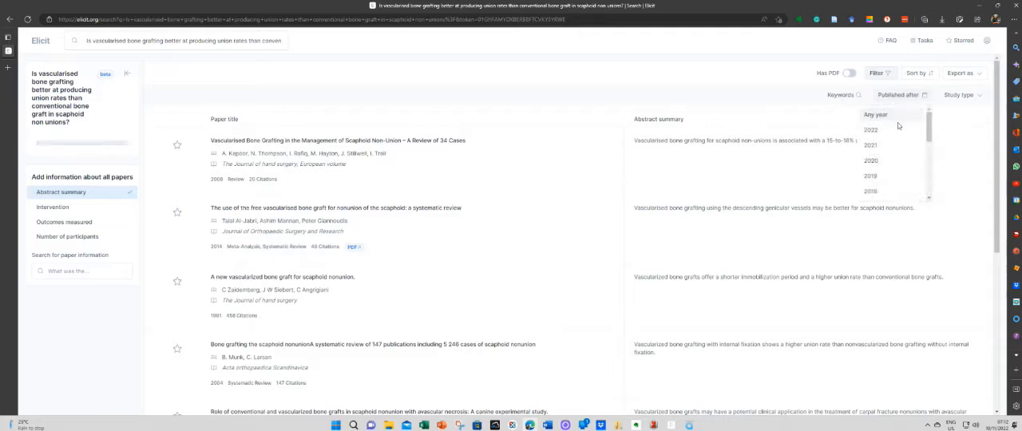
pyautogui.moveTo(929, 140); pyautogui.dragTo(929, 172)
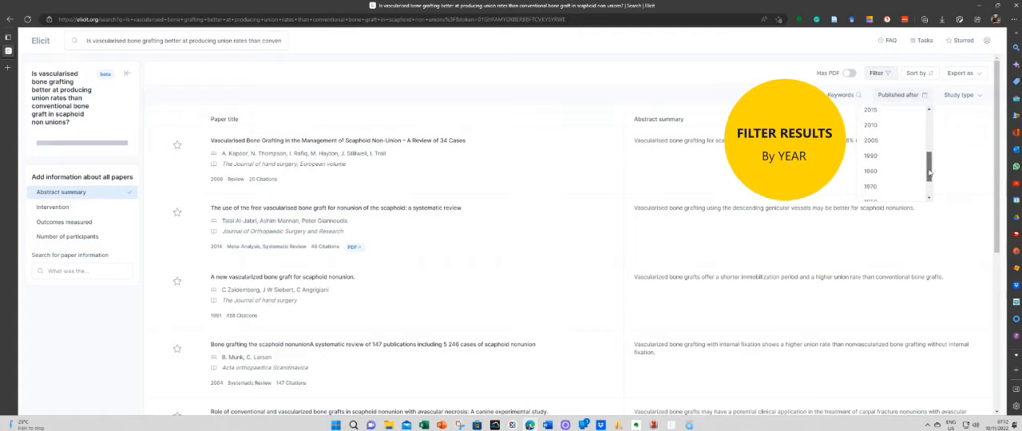
pyautogui.click(878, 138)
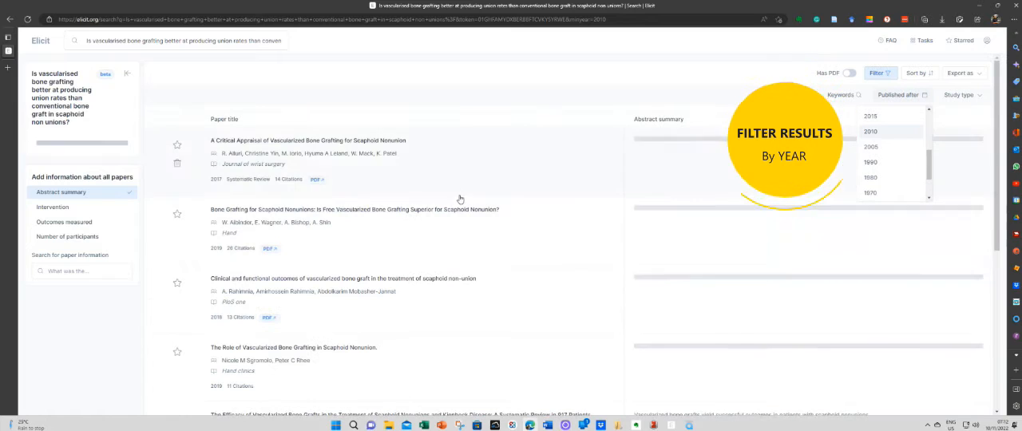
# Sort the filtered papers by year in descending order and look through the list.
pyautogui.click(929, 81)
pyautogui.click(893, 136)
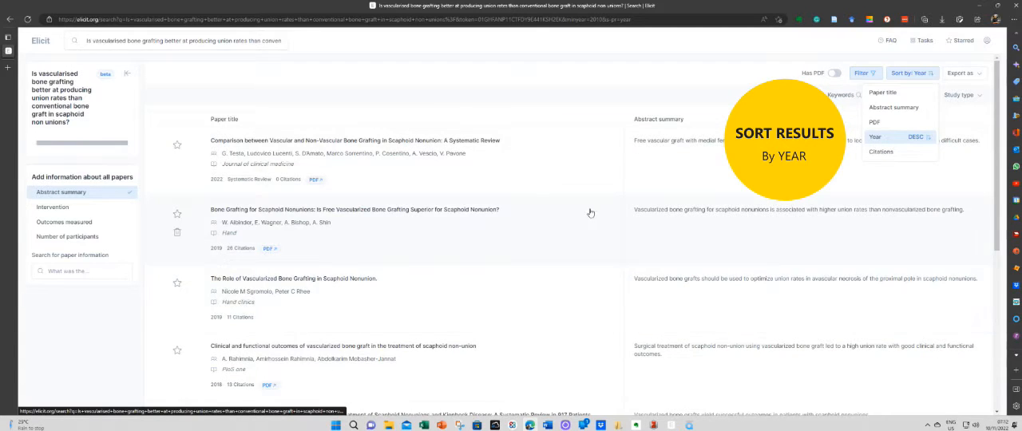
pyautogui.click(615, 99)
pyautogui.scroll(-1, 615, 98)
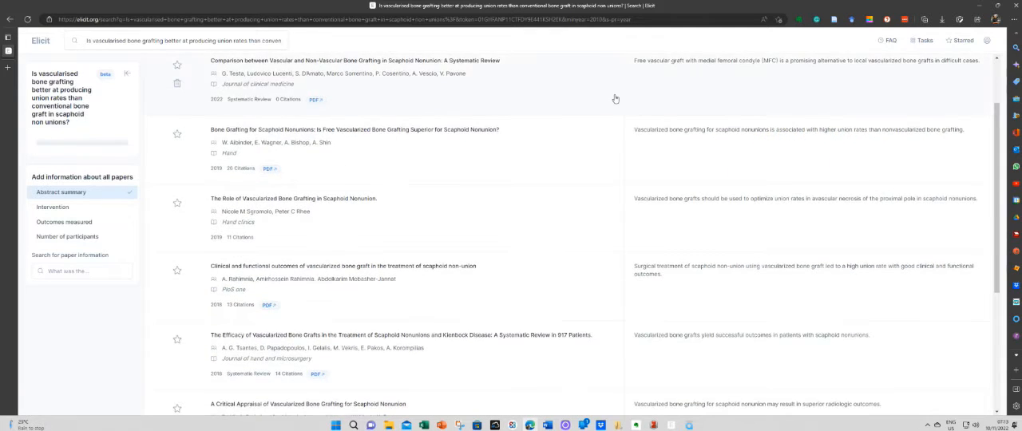
pyautogui.scroll(-3, 615, 98)
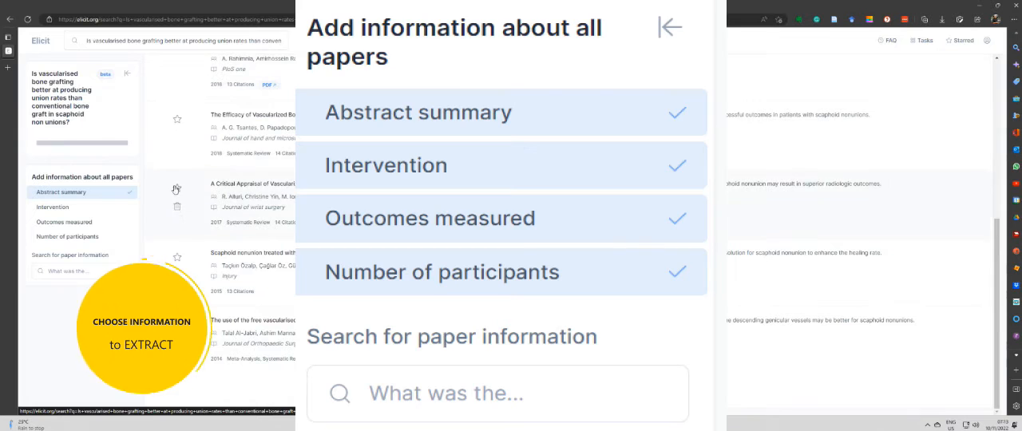
# Add the Intervention and Outcomes measured information for all papers and review the extracted results.
pyautogui.scroll(4, 788, 152)
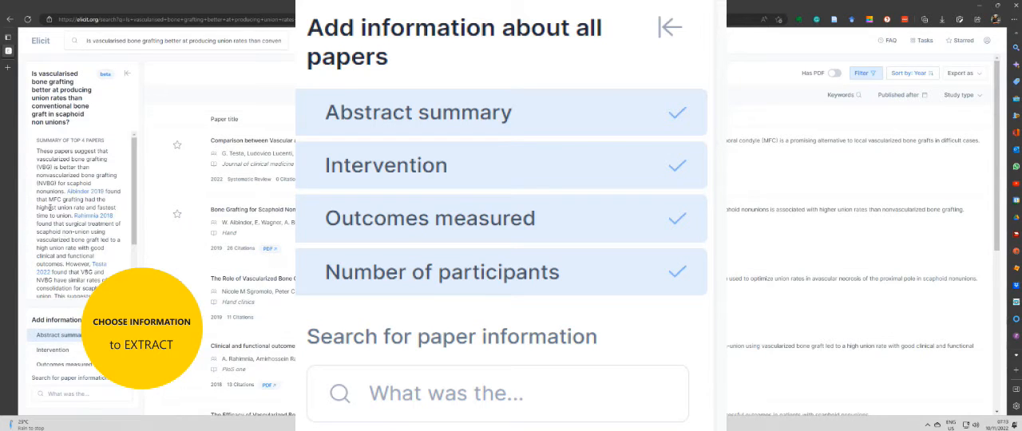
pyautogui.click(52, 352)
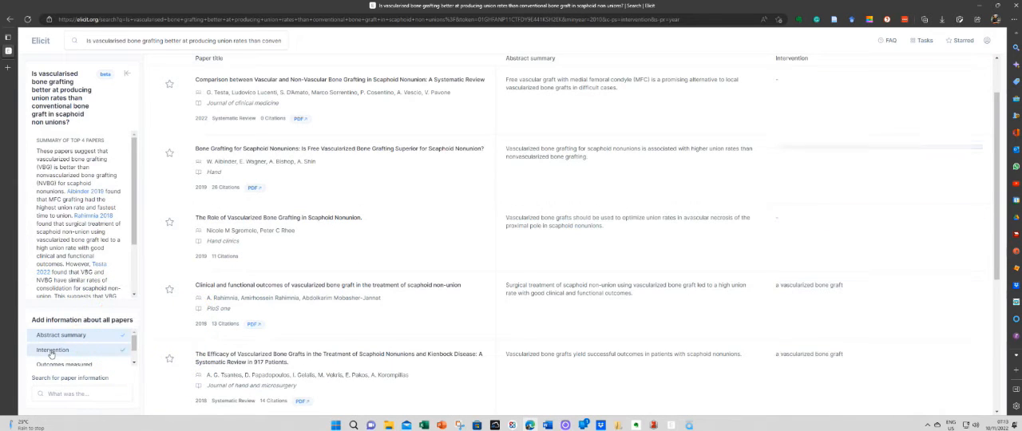
pyautogui.click(52, 365)
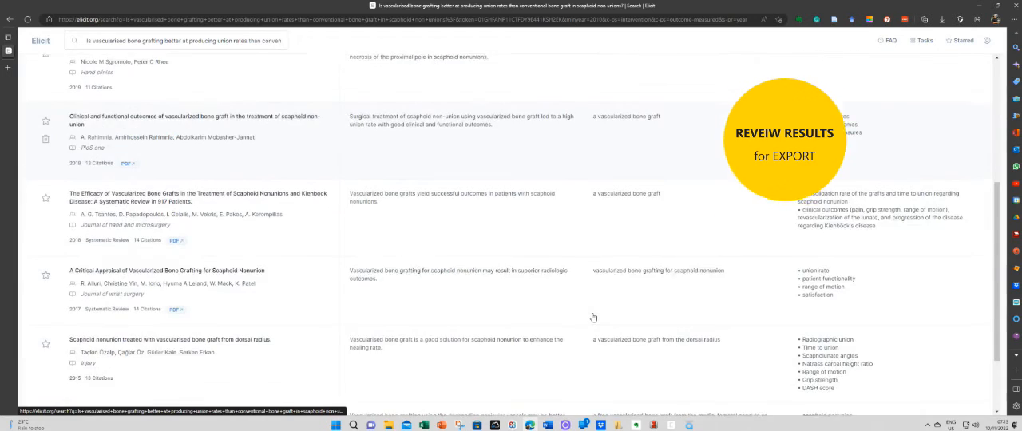
pyautogui.scroll(-2, 594, 318)
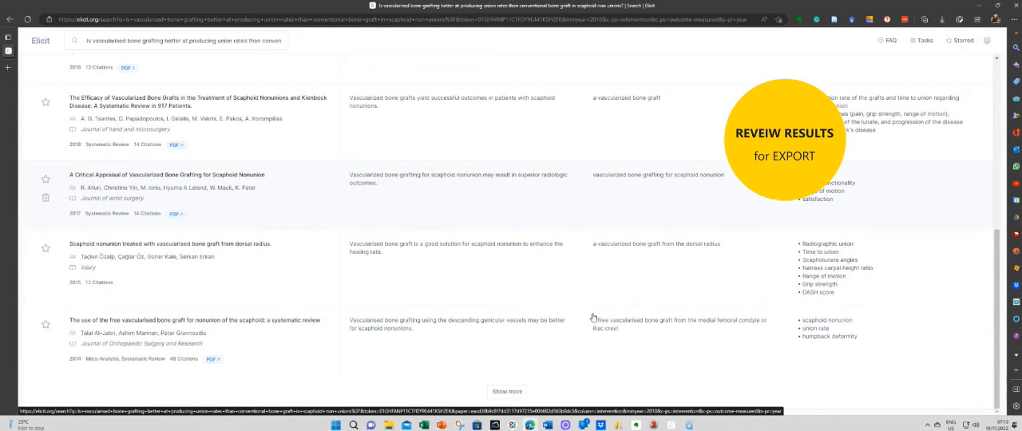
pyautogui.scroll(6, 594, 318)
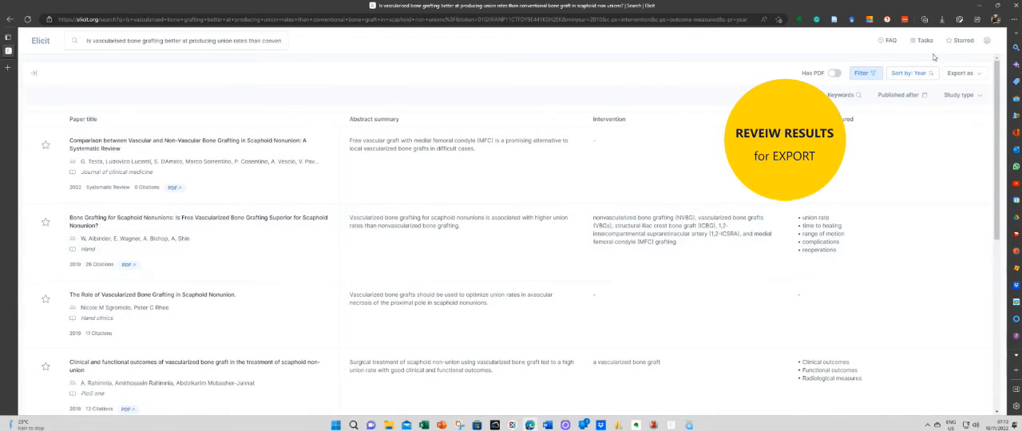
# Export the results as both BIB and CSV, and open the downloaded elicit-results.csv in Excel.
pyautogui.click(950, 74)
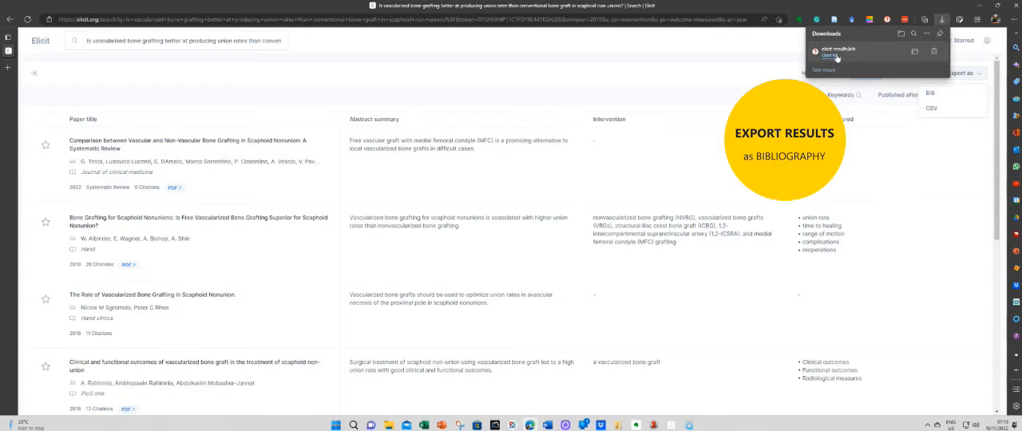
pyautogui.click(936, 108)
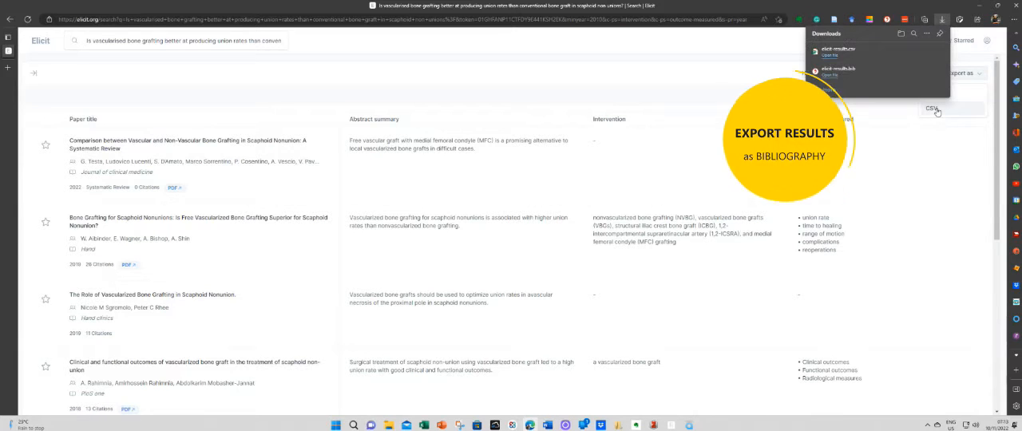
pyautogui.click(829, 56)
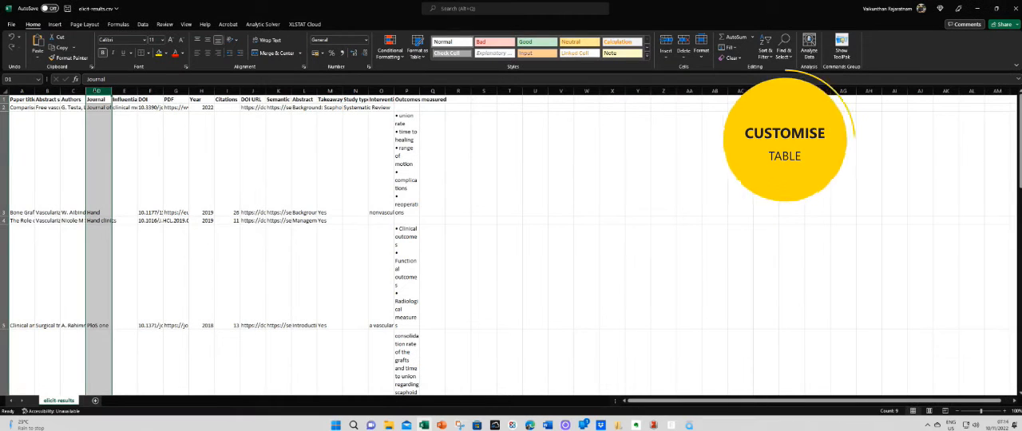
# Hide columns D through G, from Journal to PDF, in the elicit-results sheet.
pyautogui.moveTo(96, 90); pyautogui.dragTo(192, 90)
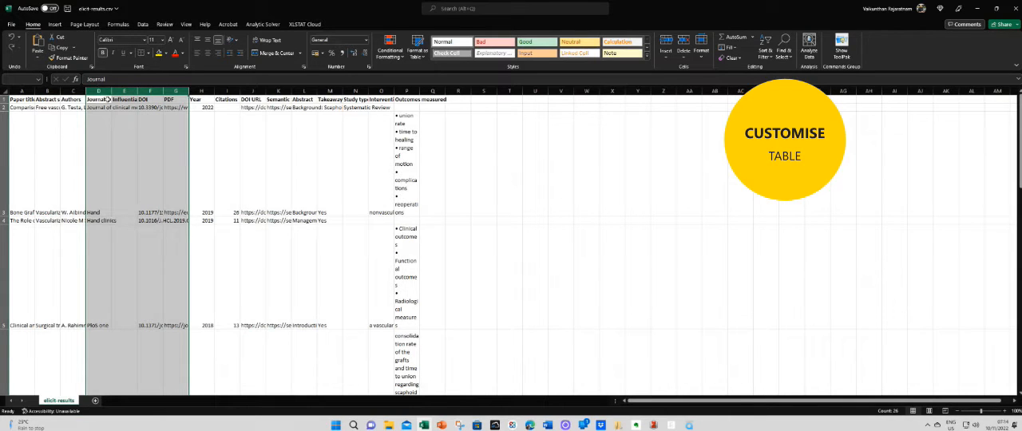
pyautogui.rightClick(117, 129)
pyautogui.click(164, 266)
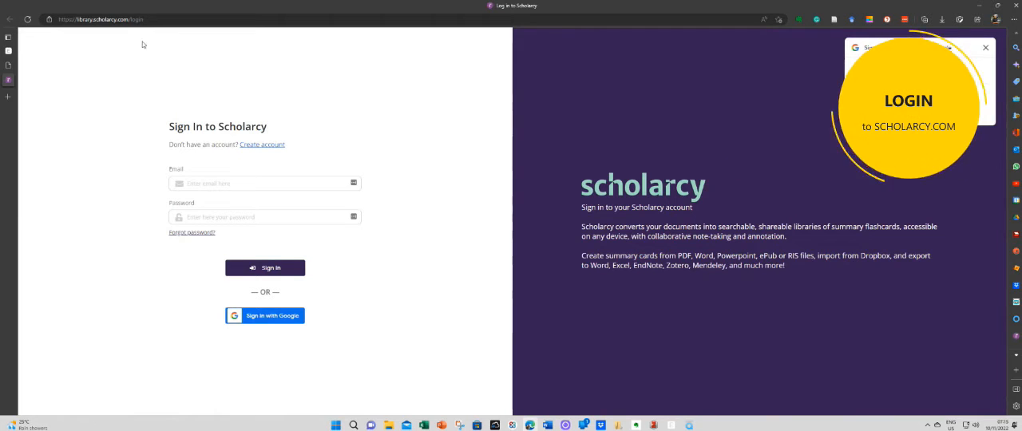
# Sign in to Scholarcy with Google and create a folder named "Scaphoid Non Union" in My library.
pyautogui.click(264, 315)
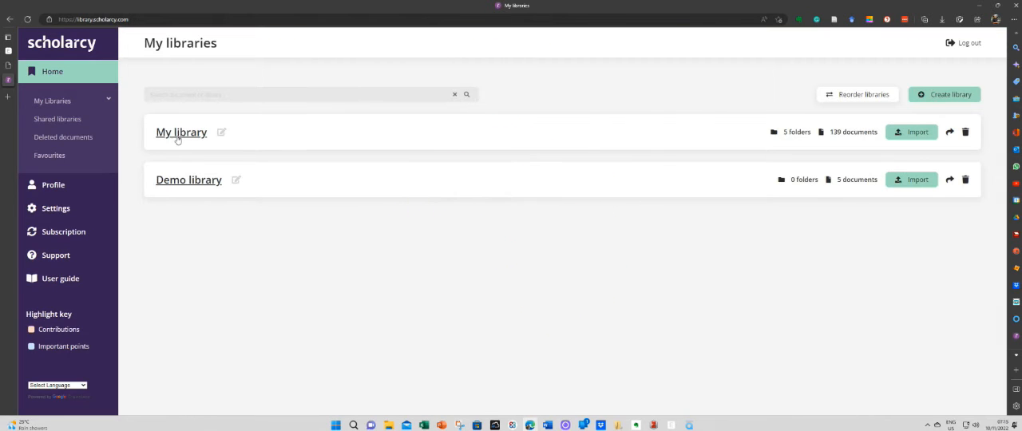
pyautogui.click(176, 135)
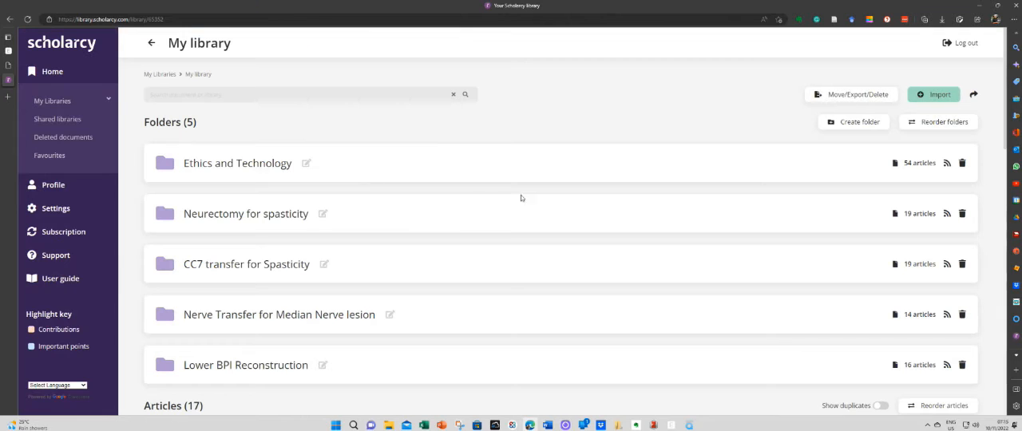
pyautogui.click(835, 121)
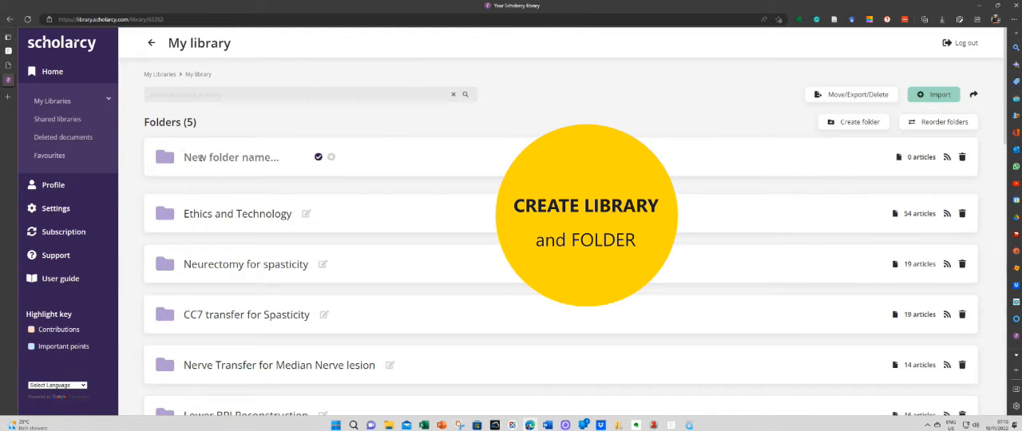
pyautogui.write('Scaphoid N')
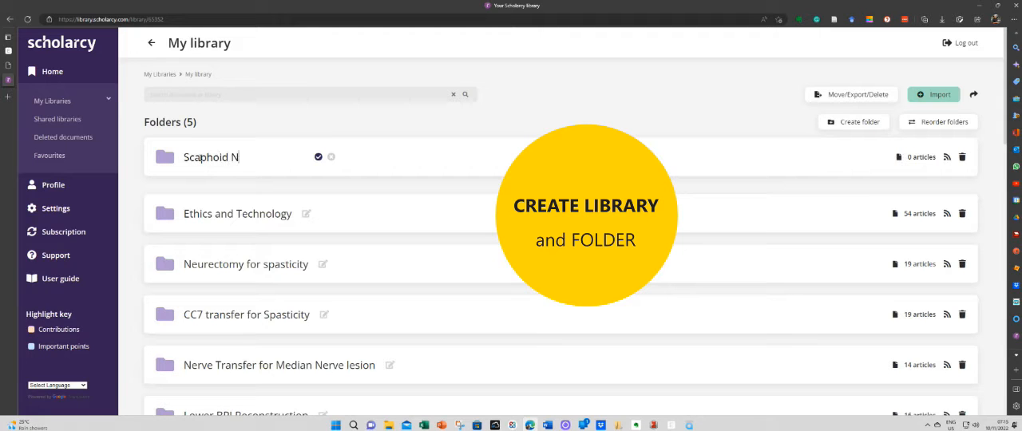
pyautogui.write('on Union')
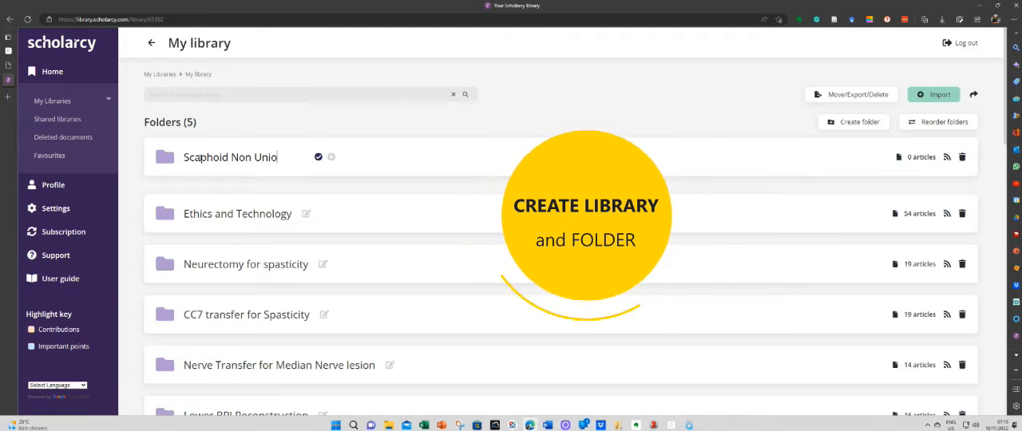
pyautogui.click(317, 157)
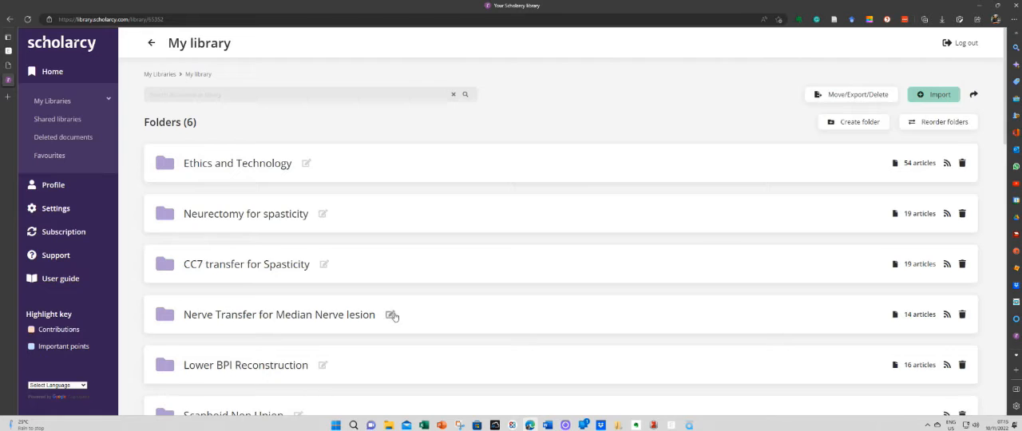
# Open the Scaphoid Non Union folder and upload elicit-results.bib from Downloads into it.
pyautogui.scroll(-2, 394, 317)
pyautogui.click(224, 326)
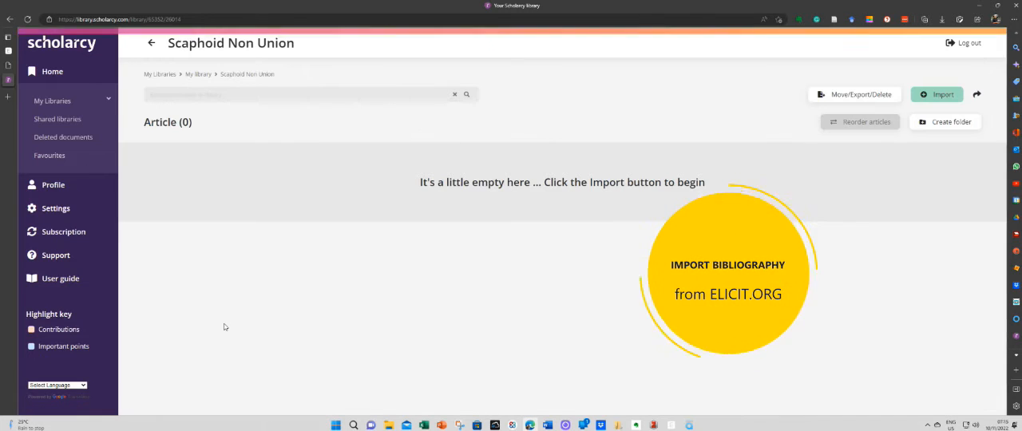
pyautogui.click(937, 96)
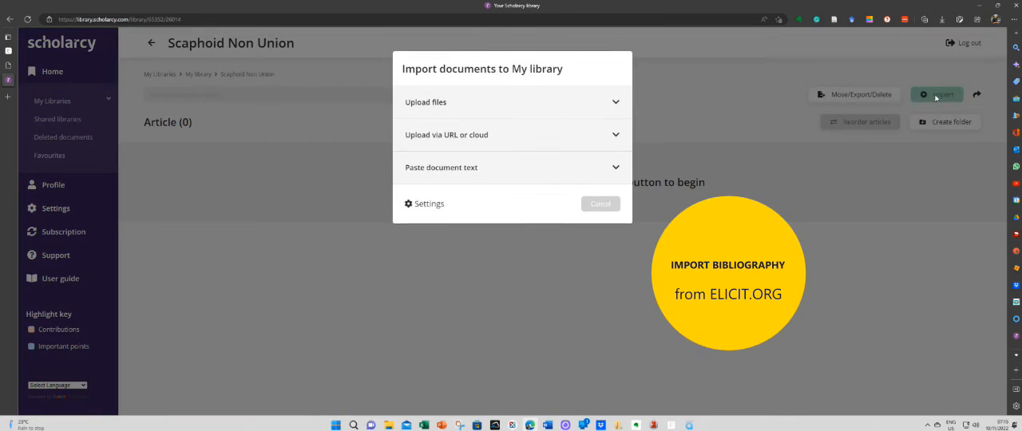
pyautogui.click(415, 105)
pyautogui.click(466, 156)
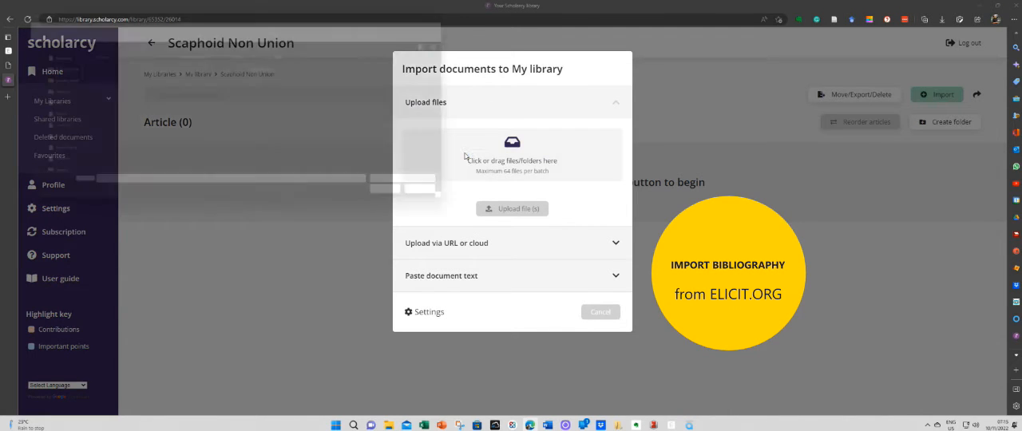
pyautogui.click(112, 91)
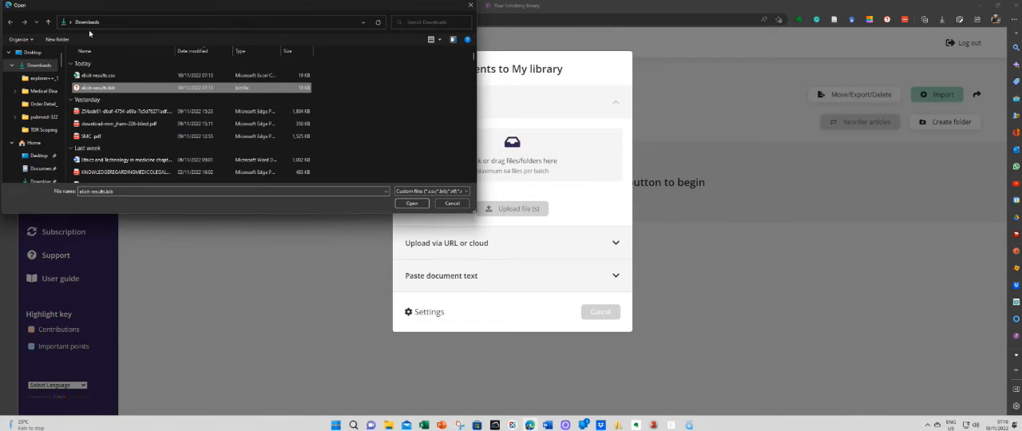
pyautogui.click(405, 204)
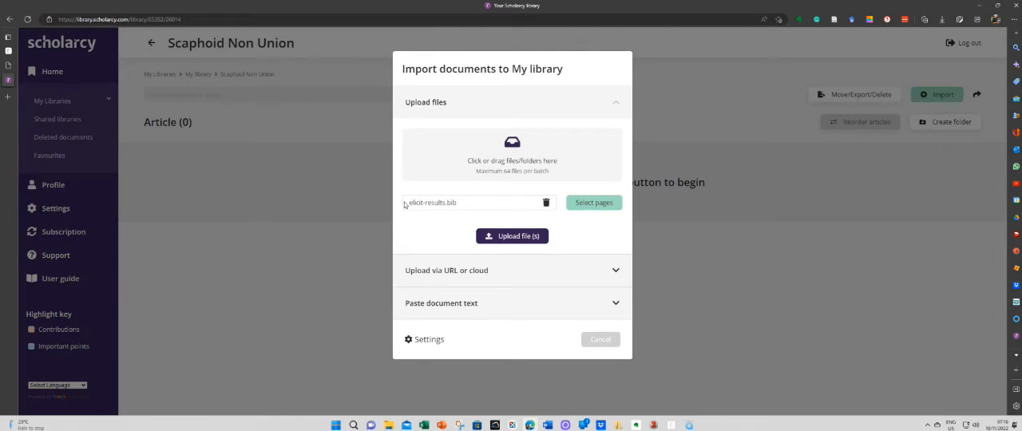
pyautogui.click(493, 235)
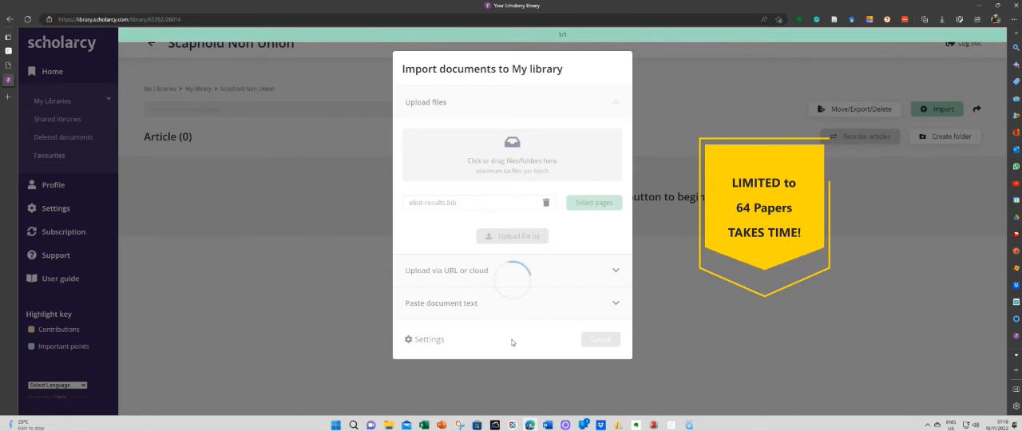
# Switch to the Word document and add blank lines after the research question.
pyautogui.click(547, 427)
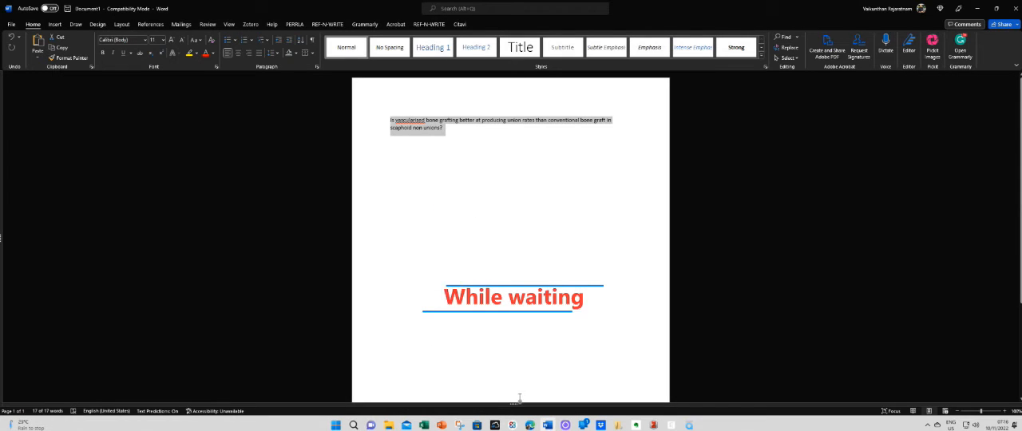
pyautogui.click(436, 157)
pyautogui.click(441, 127)
pyautogui.press('Return')
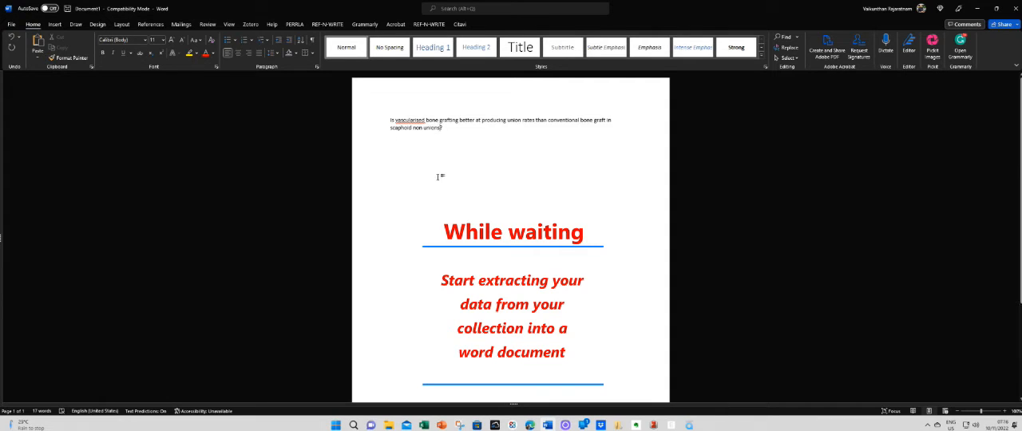
pyautogui.press('Return')
pyautogui.press('Return')
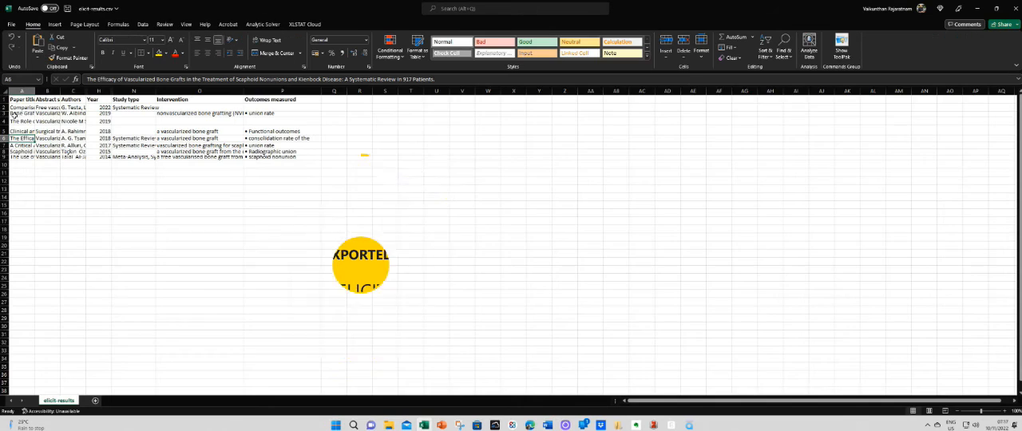
# In the Excel elicit-results sheet, copy the whole table from Paper title through Outcomes measured, rows 1 to 9.
pyautogui.moveTo(16, 100); pyautogui.dragTo(277, 157)
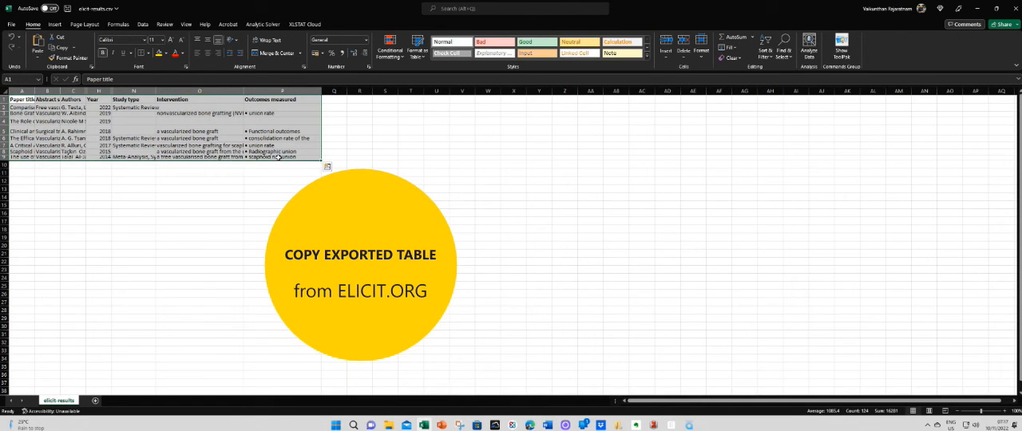
pyautogui.hotkey('ctrl', 'c')
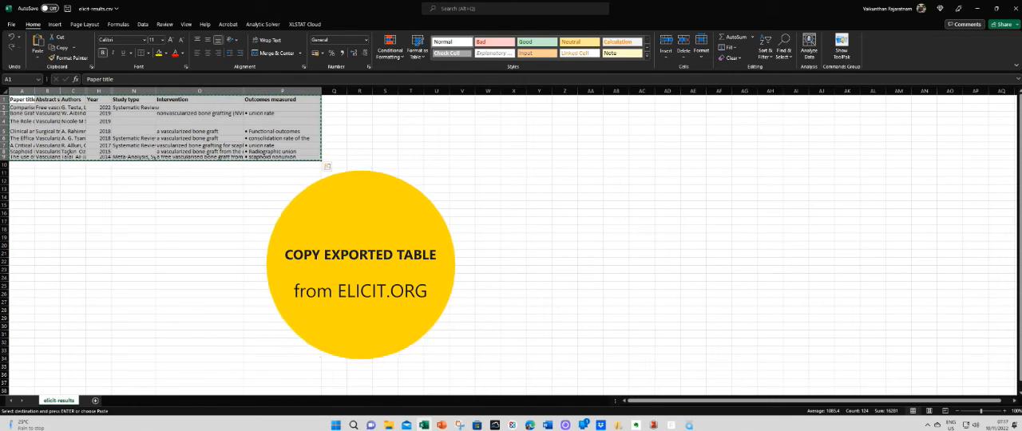
# Paste the copied Elicit results table into the Word document below the research question.
pyautogui.click(547, 425)
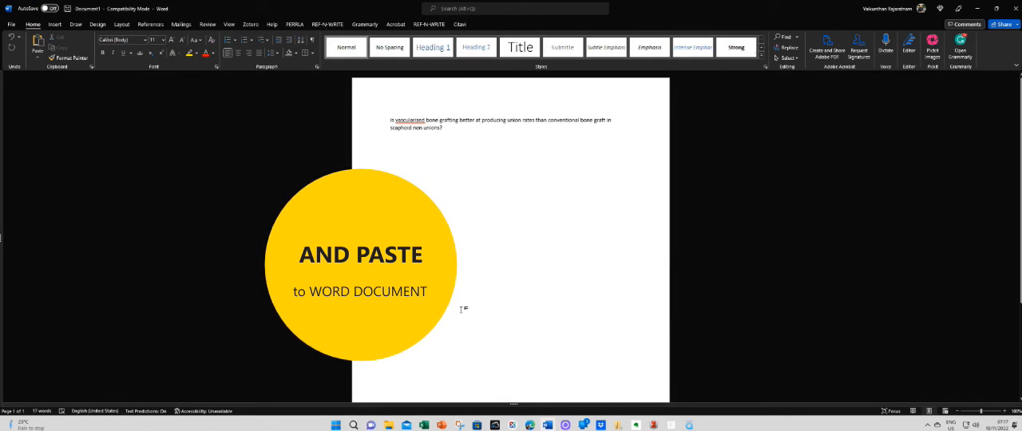
pyautogui.hotkey('ctrl', 'v')
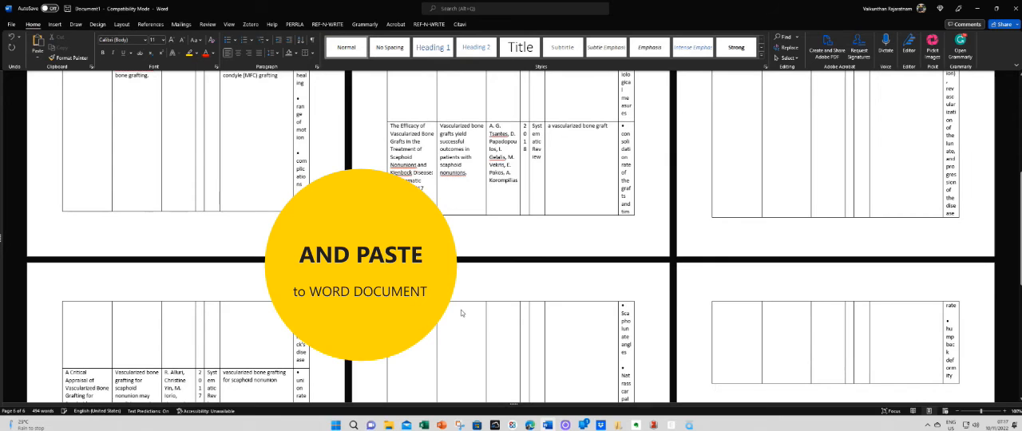
pyautogui.scroll(10, 366, 266)
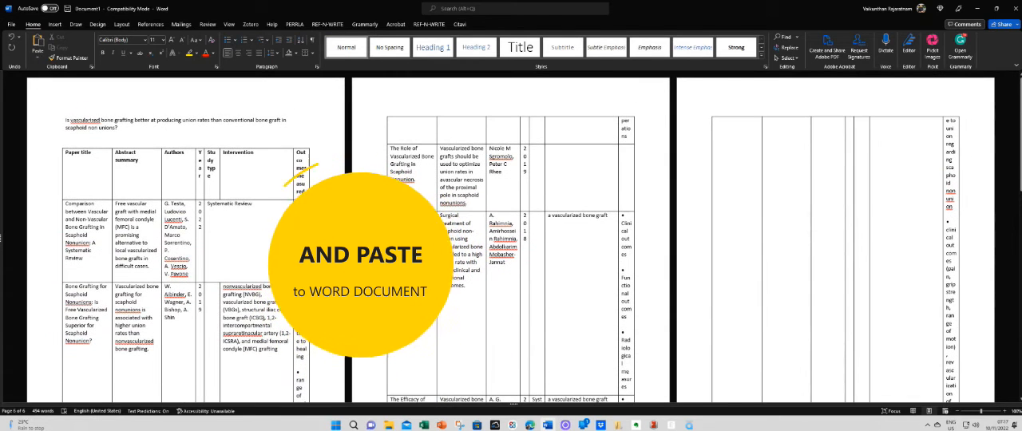
pyautogui.scroll(-1, 366, 266)
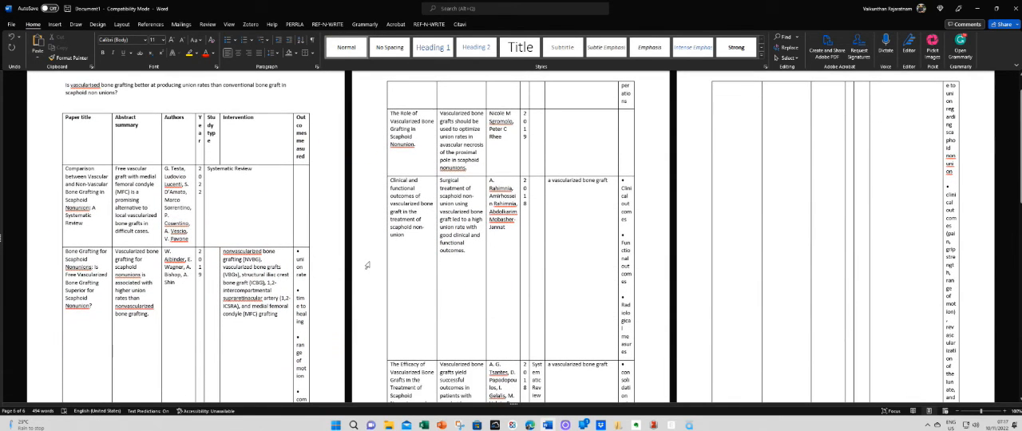
# Select the entire document and change its page orientation to Landscape.
pyautogui.hotkey('ctrl', 'a')
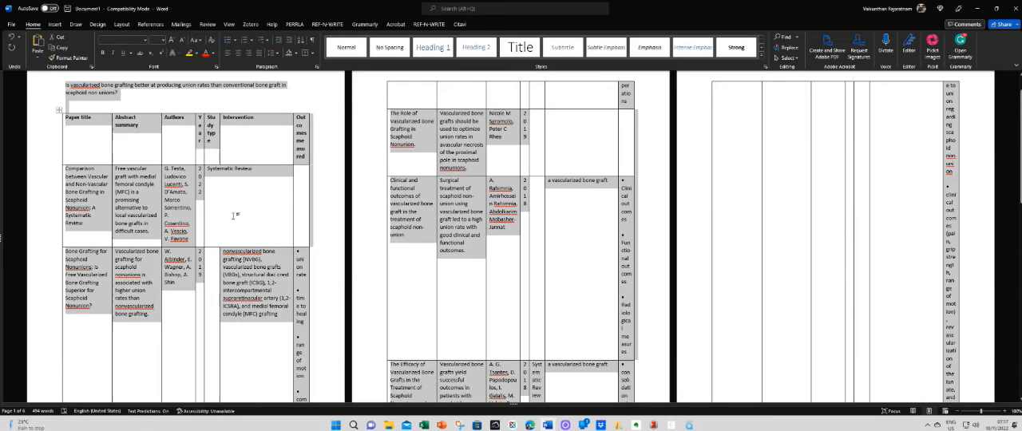
pyautogui.click(122, 25)
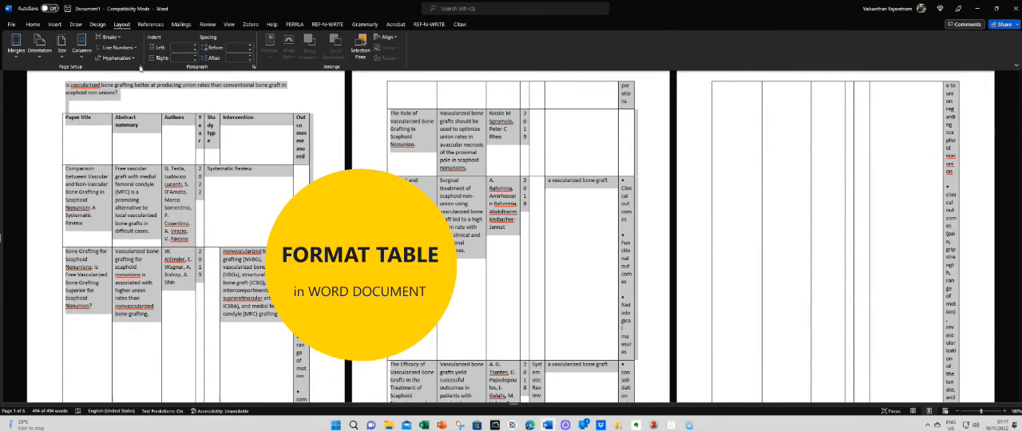
pyautogui.click(140, 67)
pyautogui.click(474, 181)
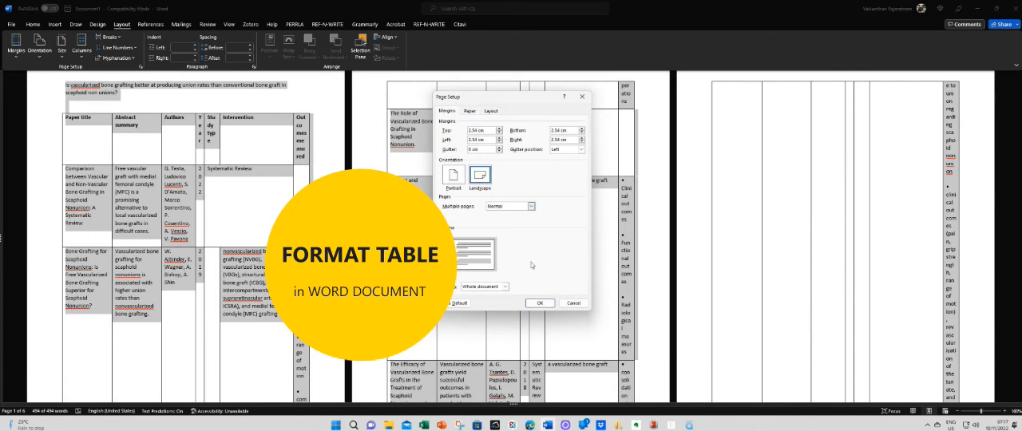
pyautogui.click(540, 304)
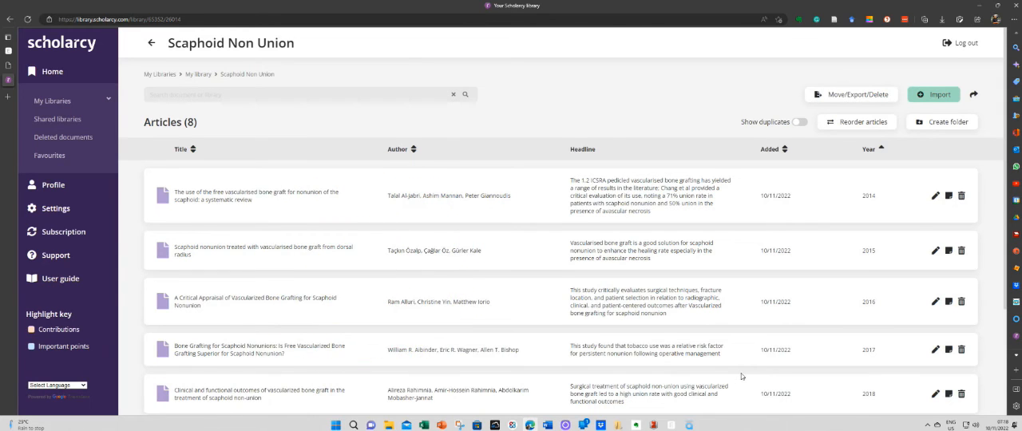
# In Scholarcy, open the 2014 systematic review on free vascularised bone graft and expand its Synopsis and Scholarcy highlights.
pyautogui.scroll(-1, 741, 376)
pyautogui.click(230, 177)
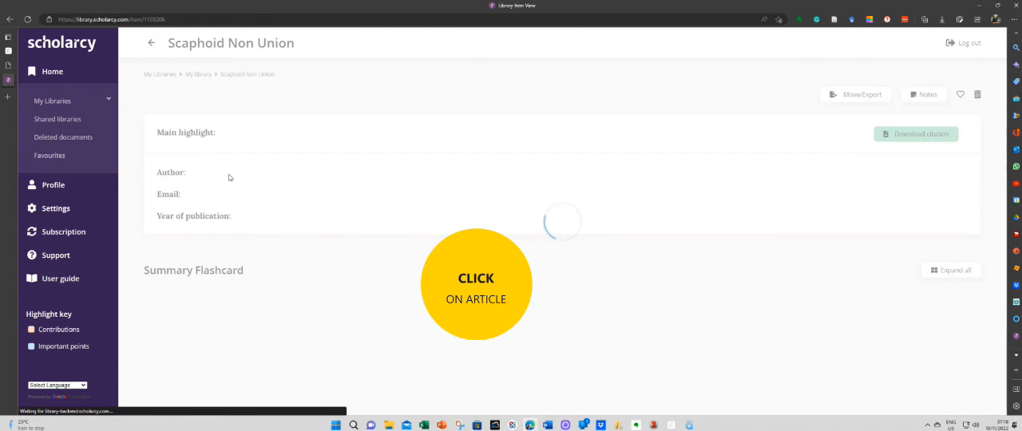
pyautogui.scroll(-5, 322, 189)
pyautogui.click(185, 212)
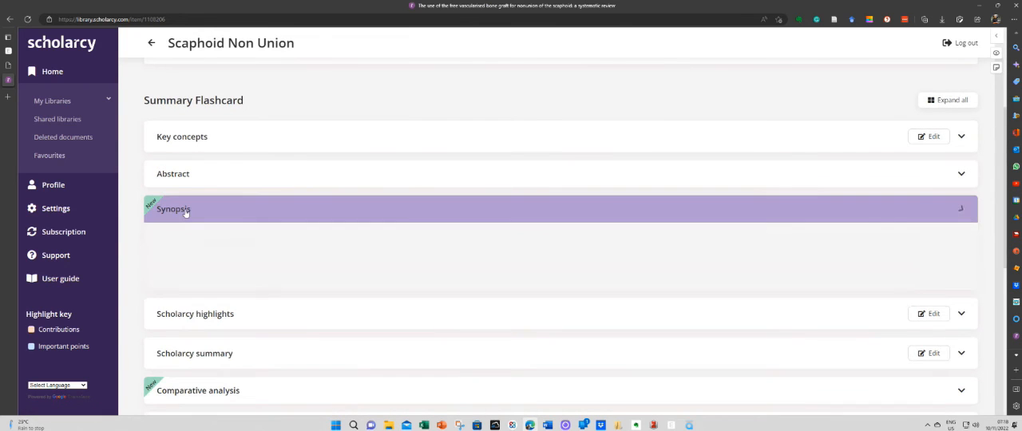
pyautogui.scroll(-1, 353, 235)
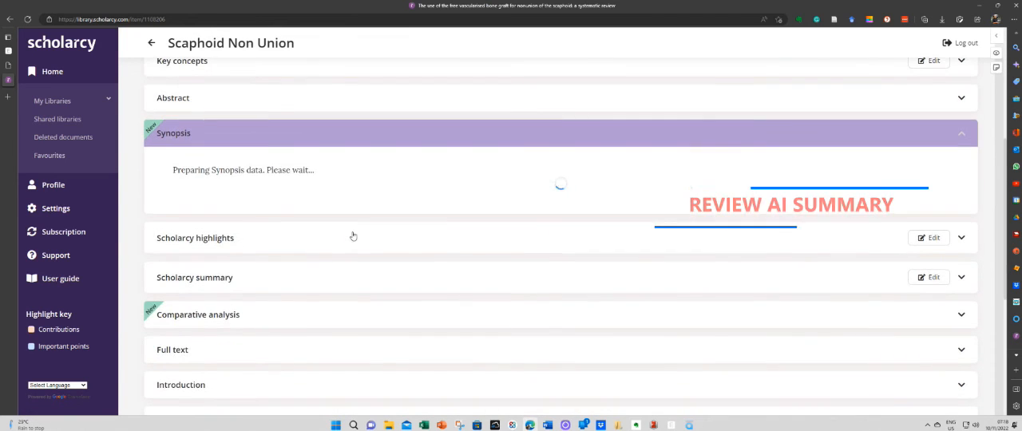
pyautogui.click(344, 237)
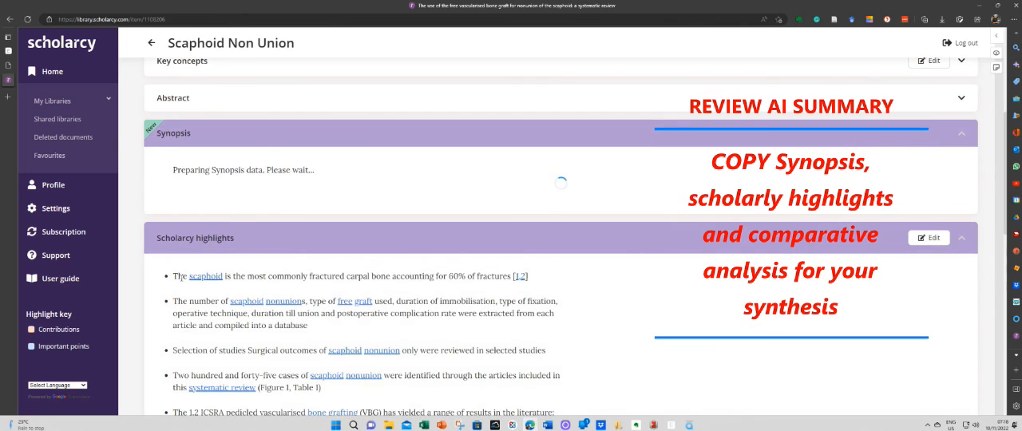
# Copy all the Scholarcy highlights bullets and paste them into the Word document after the table.
pyautogui.moveTo(173, 275); pyautogui.dragTo(204, 326)
pyautogui.moveTo(222, 403); pyautogui.dragTo(416, 87)
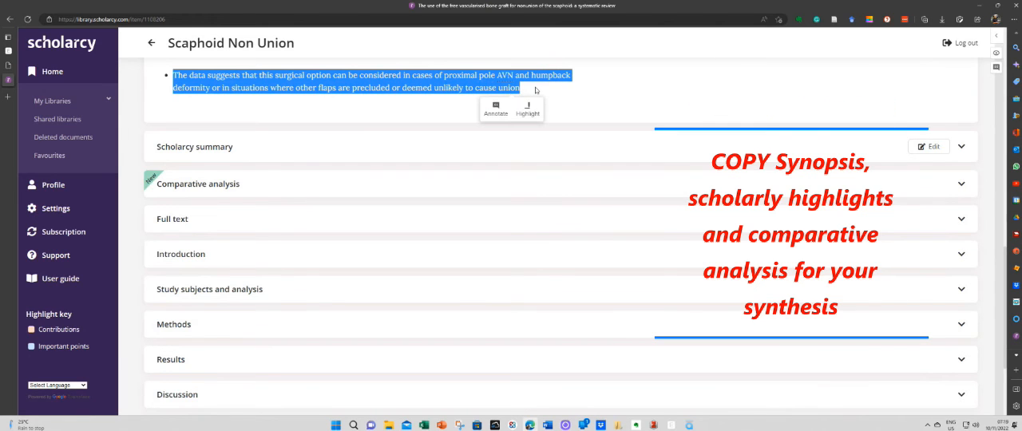
pyautogui.click(548, 425)
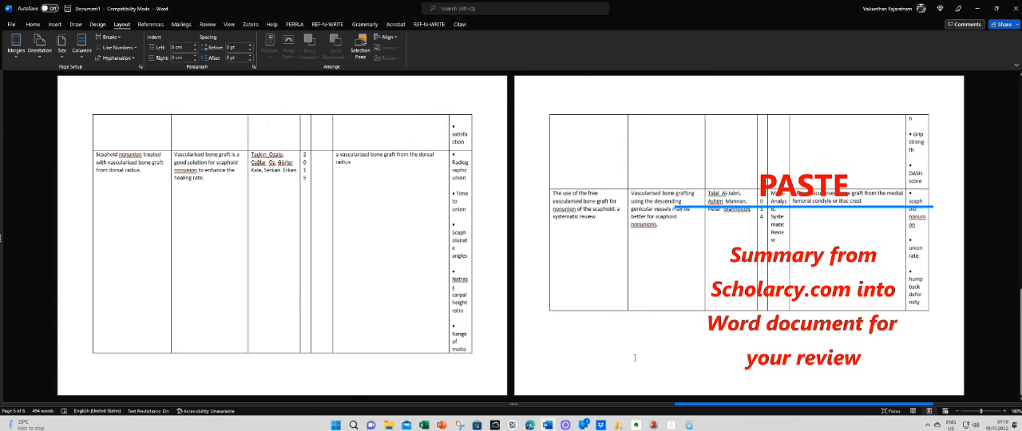
pyautogui.scroll(-2, 635, 358)
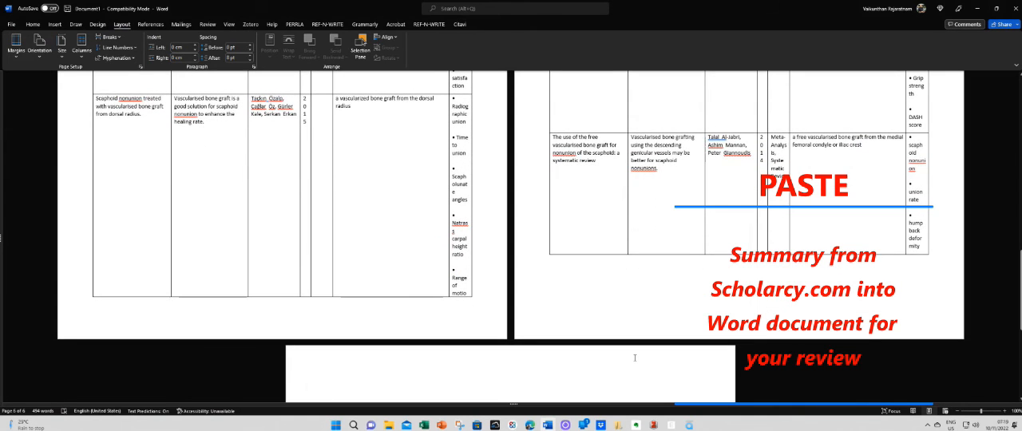
pyautogui.hotkey('ctrl', 'v')
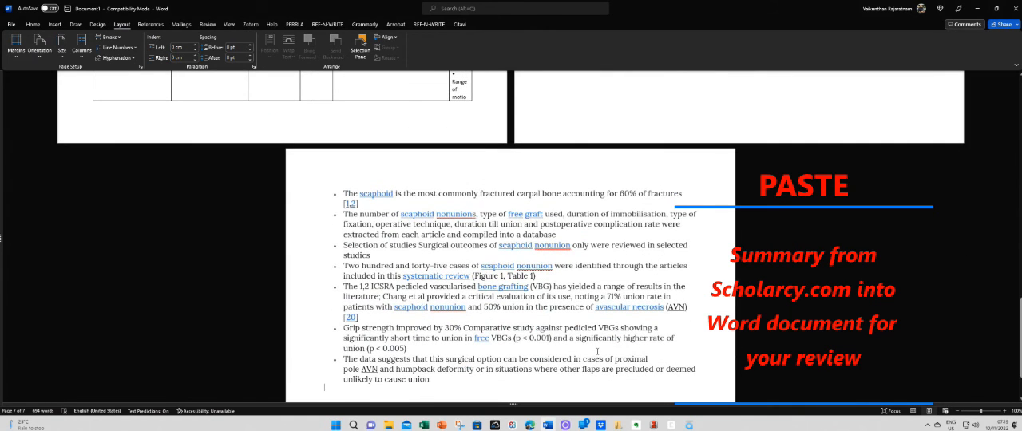
# Return to the article in Scholarcy and copy the full Synopsis text, including its reference and DOI link.
pyautogui.click(530, 425)
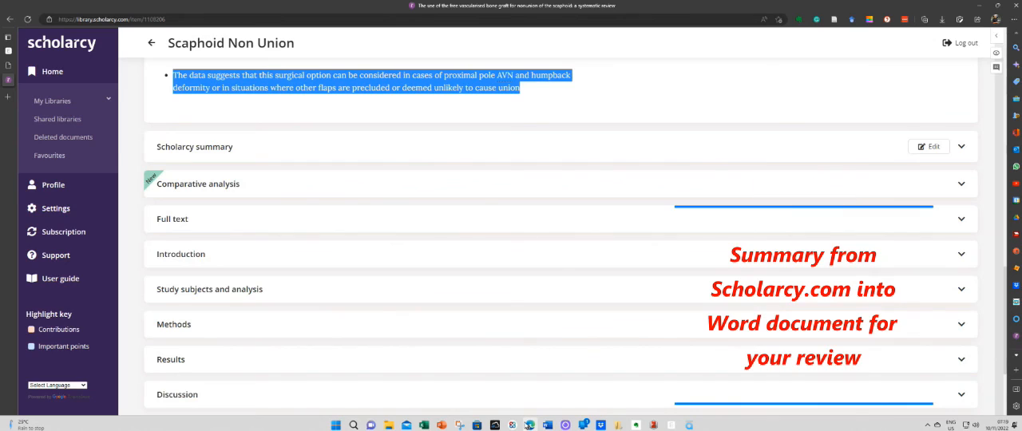
pyautogui.scroll(3, 307, 235)
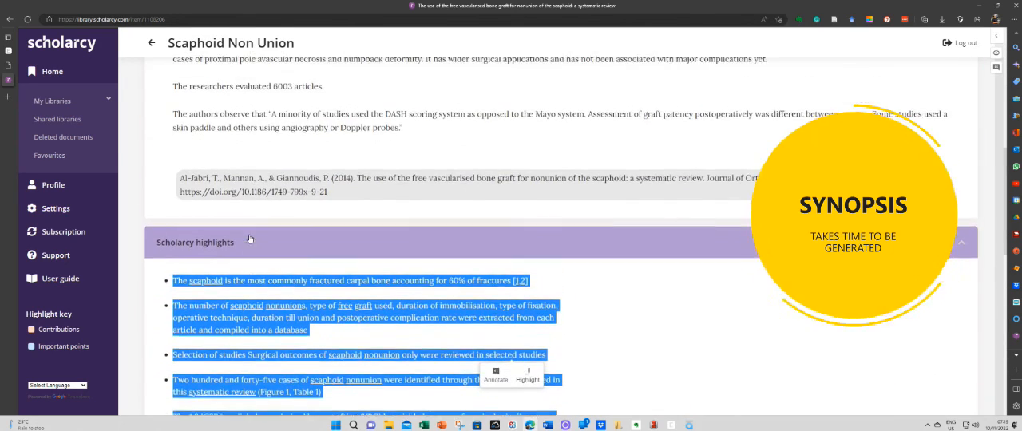
pyautogui.scroll(2, 337, 224)
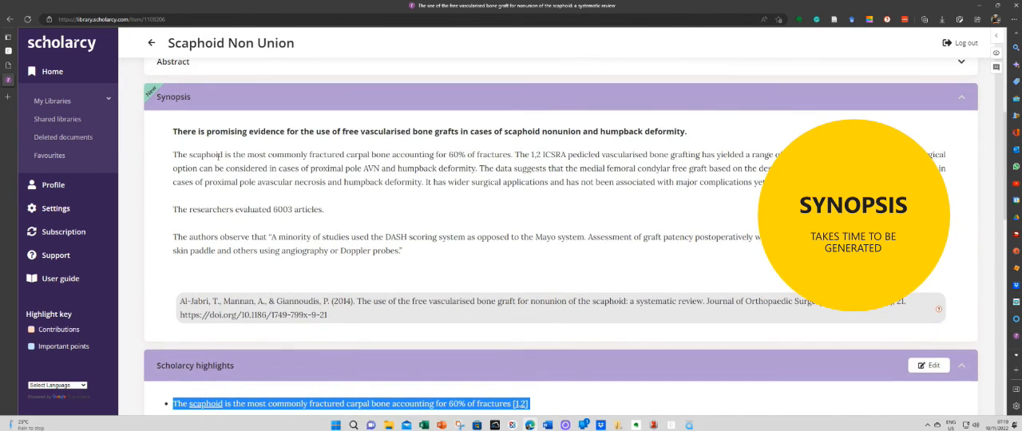
pyautogui.moveTo(174, 130)
pyautogui.mouseDown()
pyautogui.moveTo(479, 187)
pyautogui.moveTo(328, 318)
pyautogui.moveTo(347, 320)
pyautogui.mouseUp()
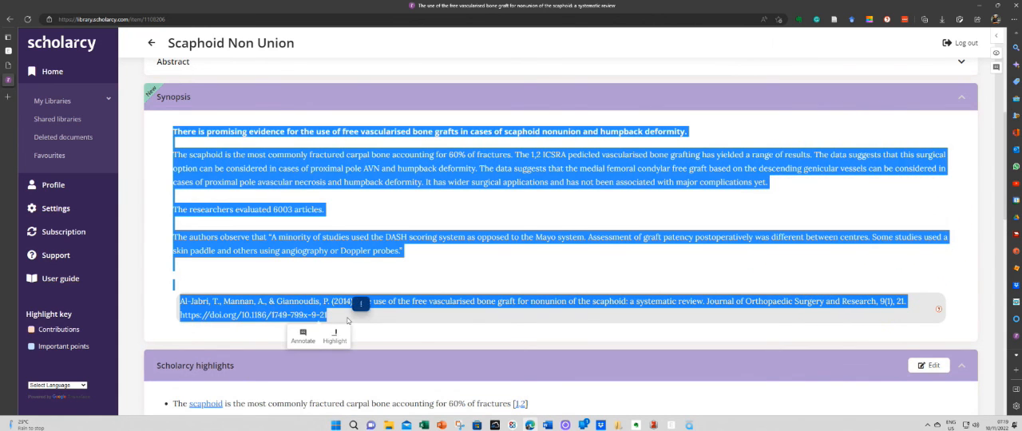
# Copy all the Comparative analysis entries from Scholarcy and paste them below the highlights in the Word document.
pyautogui.scroll(-10, 445, 271)
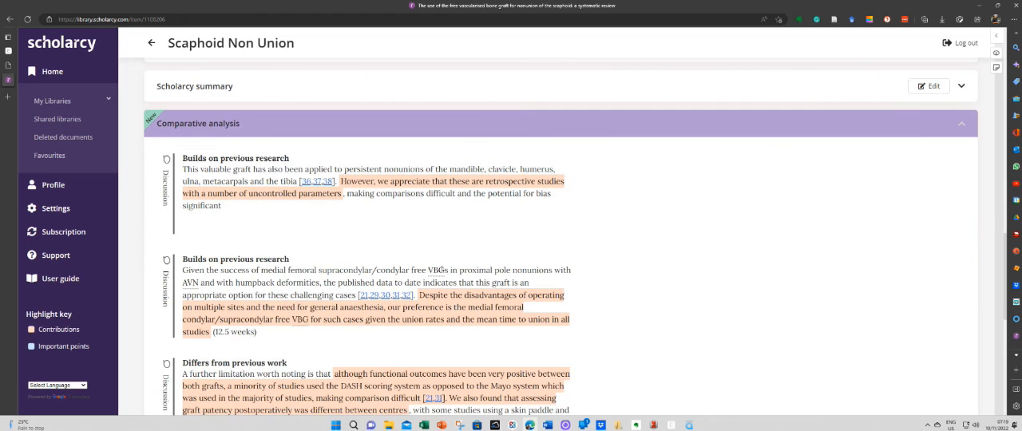
pyautogui.moveTo(183, 157); pyautogui.dragTo(328, 307)
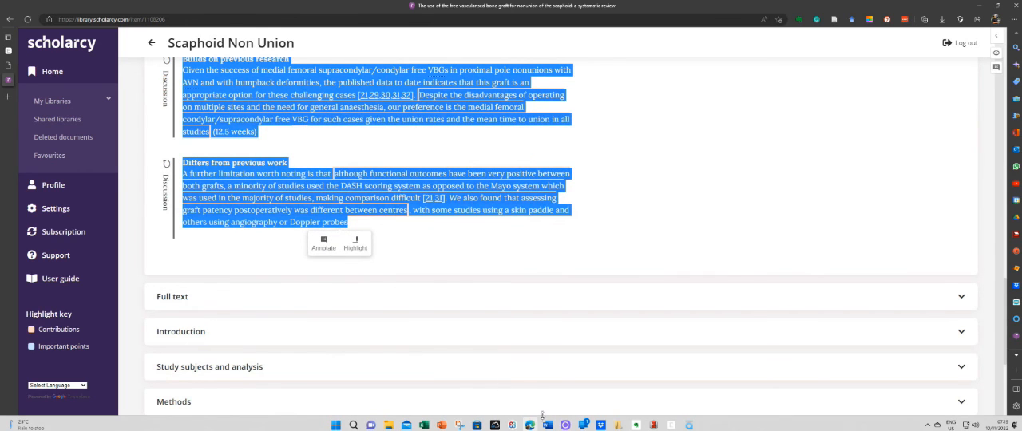
pyautogui.hotkey('alt', 'Tab')
pyautogui.click(469, 326)
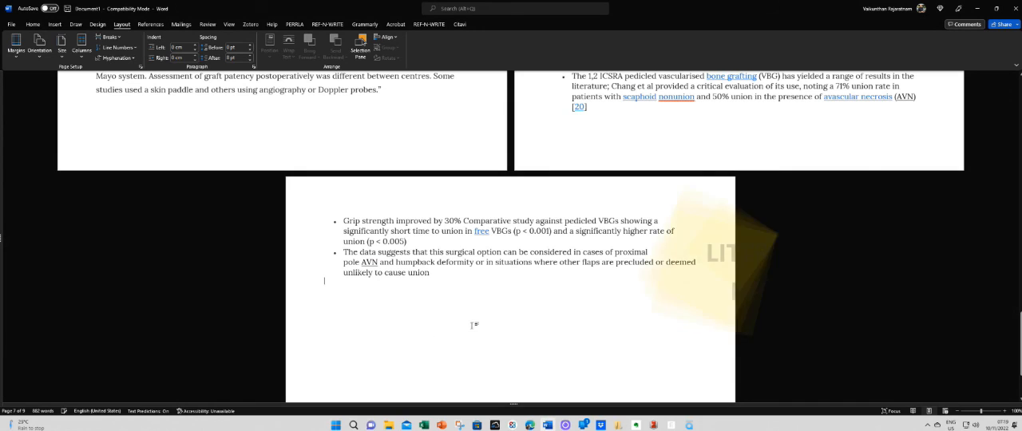
pyautogui.hotkey('ctrl', 'v')
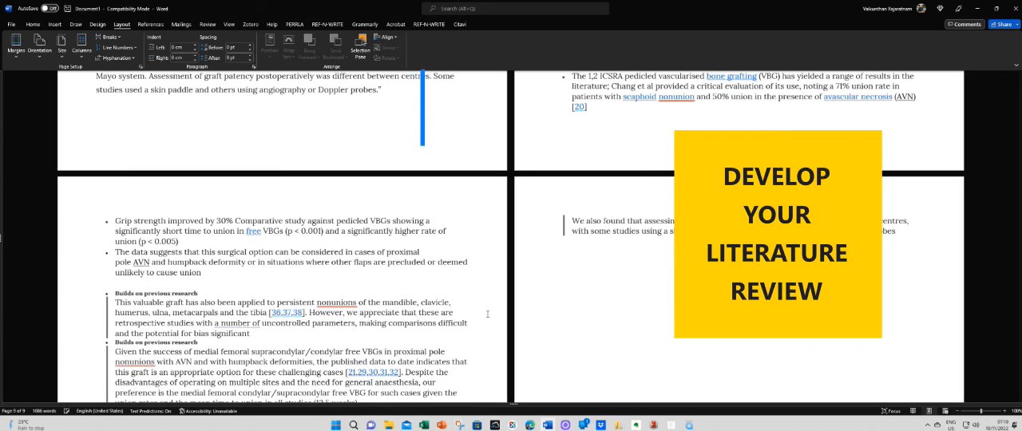
pyautogui.scroll(15, 327, 228)
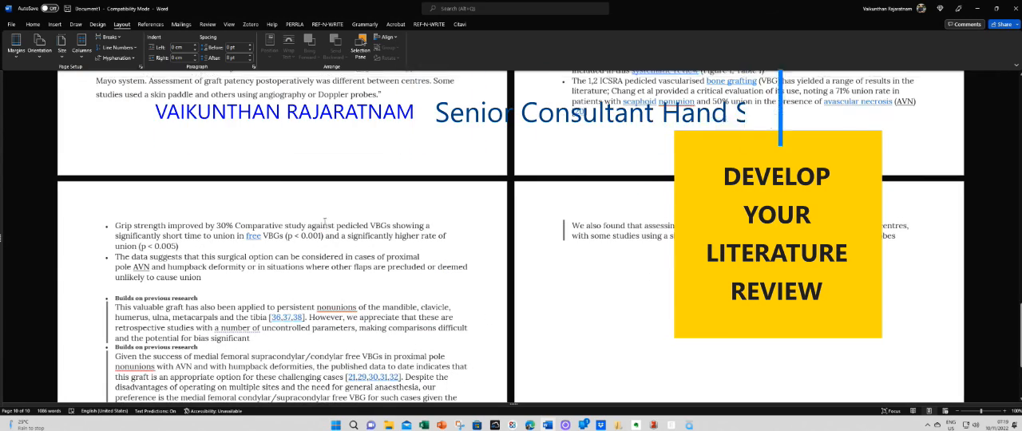